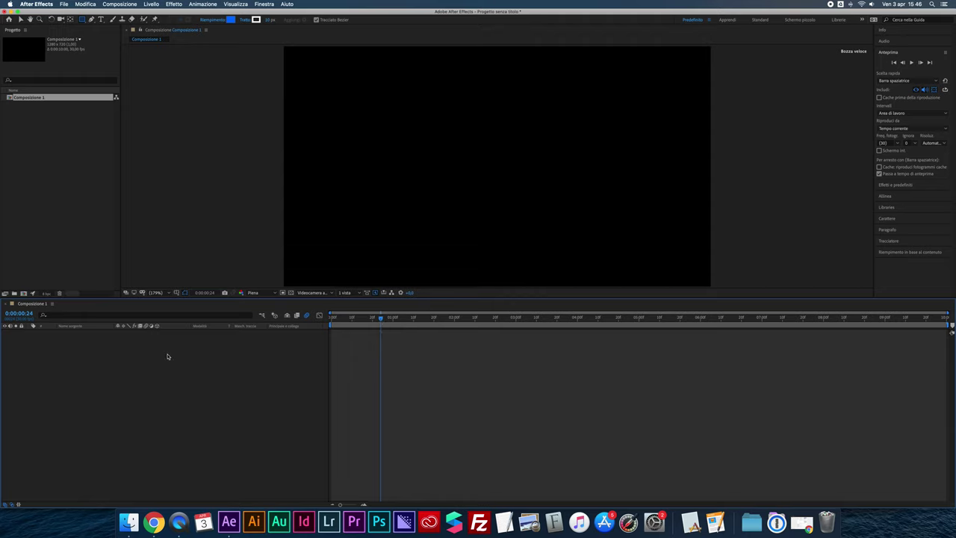
# Step: Create a new shape layer, Livello forma 1, via the timeline's Nuovo > Livello forma menu
pyautogui.rightClick(90, 365)
pyautogui.moveTo(103, 369)
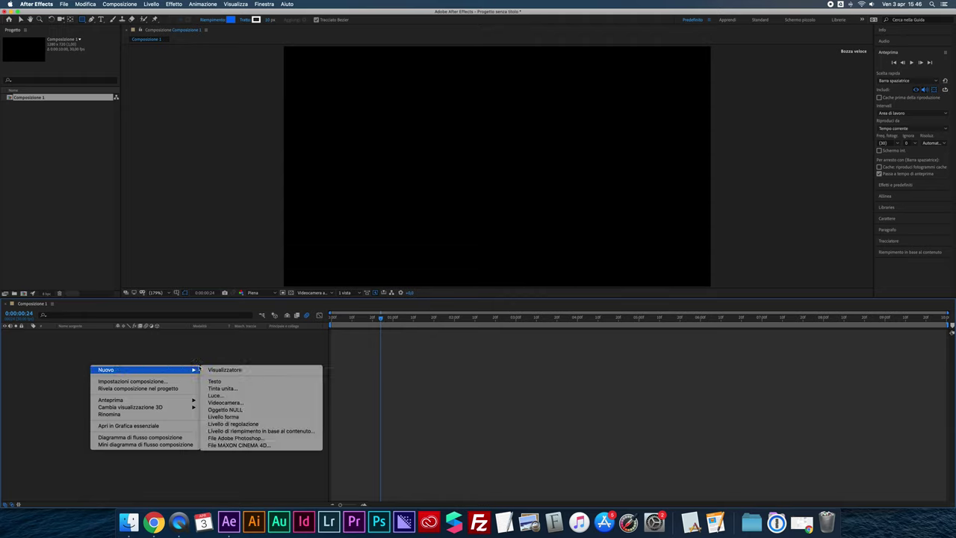
pyautogui.click(221, 417)
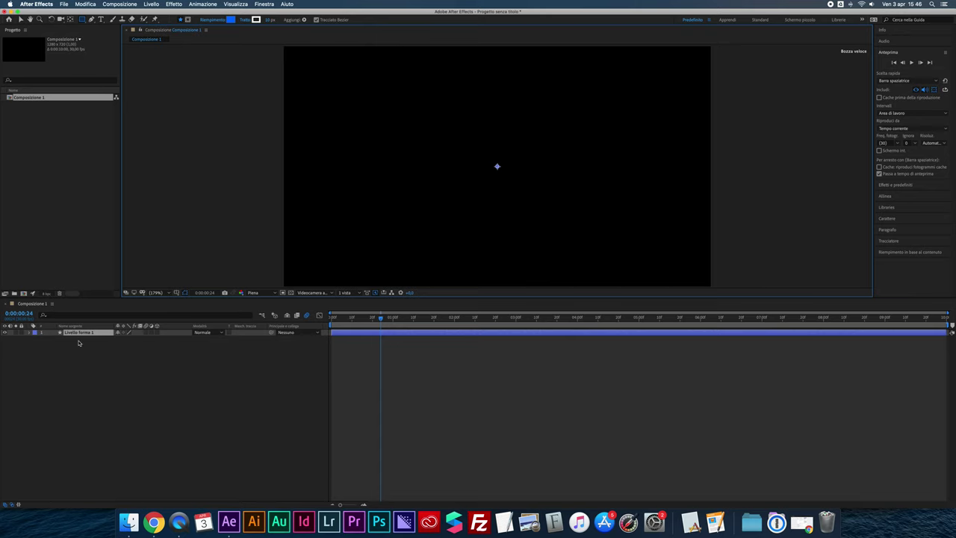
# Step: Add a Poligono/stella path to the layer's Contenuto group
pyautogui.click(30, 333)
pyautogui.click(79, 340)
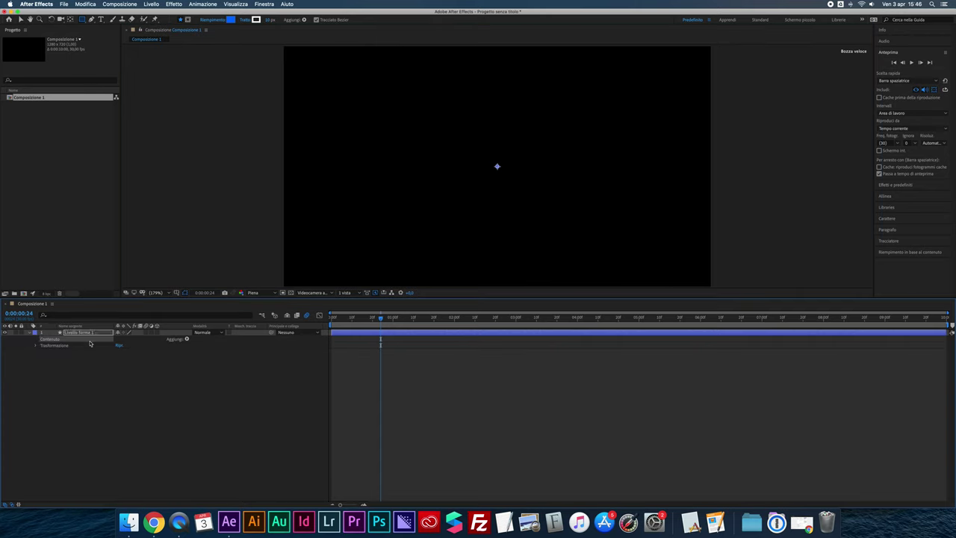
pyautogui.click(187, 339)
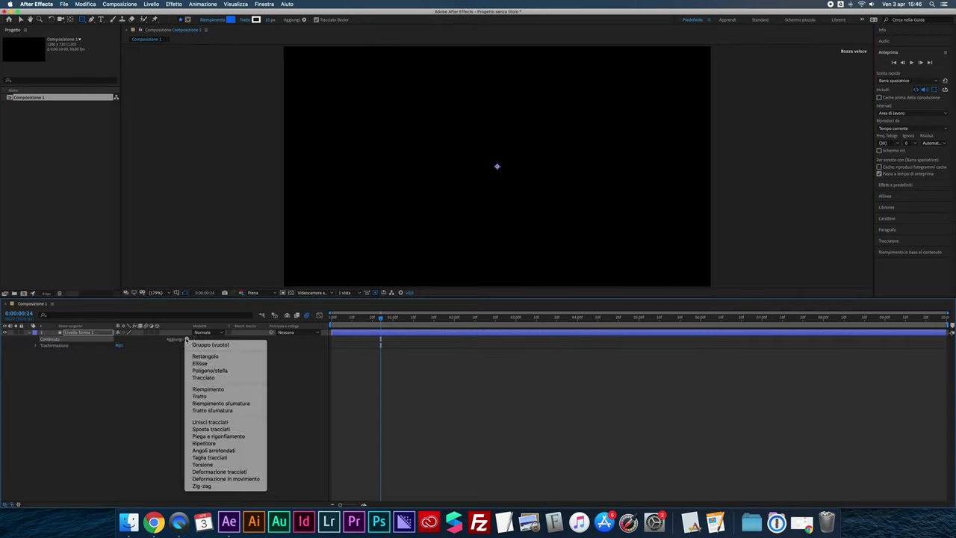
pyautogui.click(217, 371)
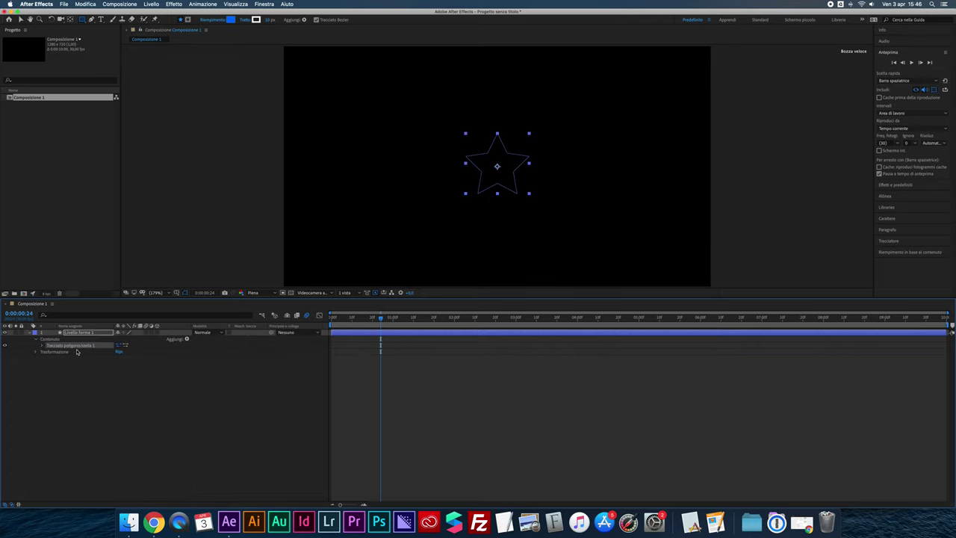
# Step: Set the polystar path's Tipo to Poligono, making a 5-point pentagon outline
pyautogui.click(42, 346)
pyautogui.click(124, 349)
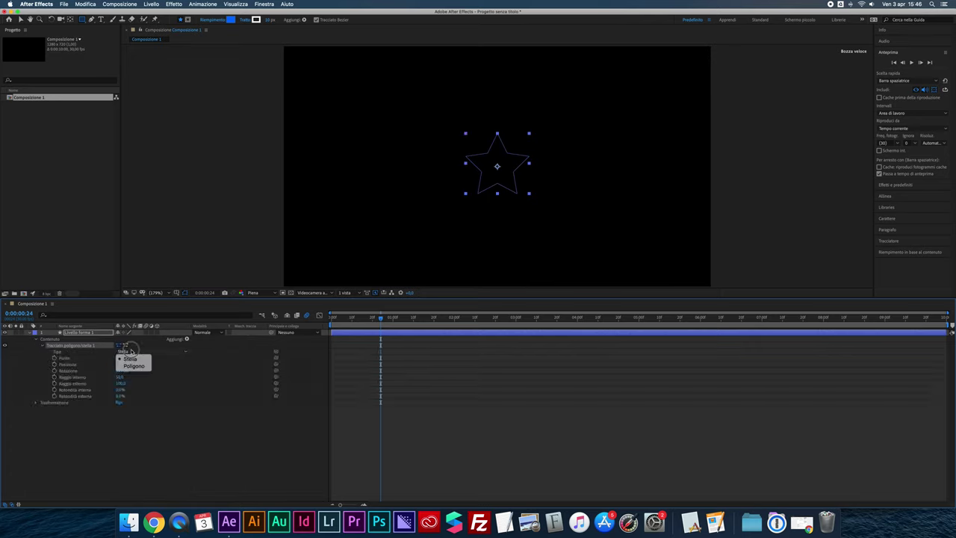
pyautogui.click(136, 365)
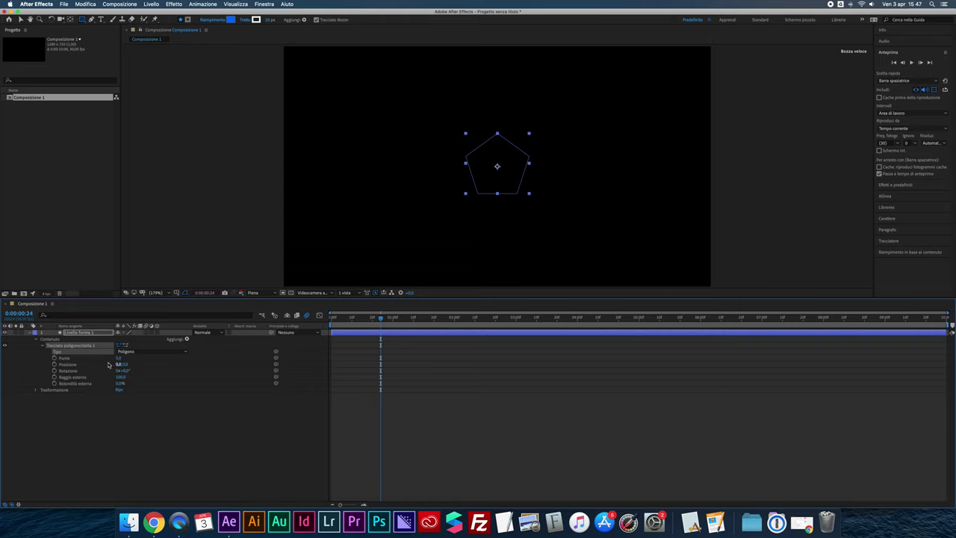
pyautogui.click(118, 357)
# Step: Give the pentagon a 2 px Traccia stroke and add Ripetitore 1 with 3 copies
pyautogui.click(187, 340)
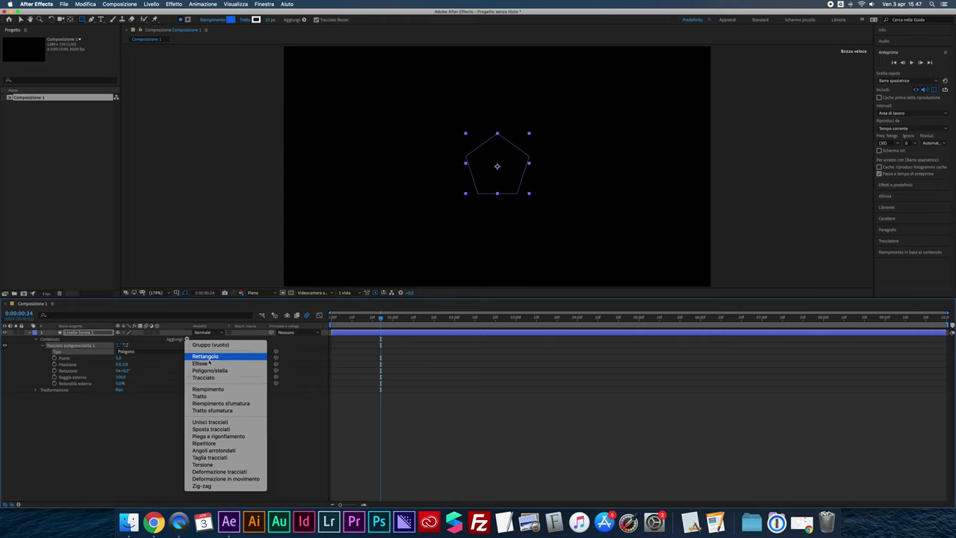
pyautogui.click(208, 396)
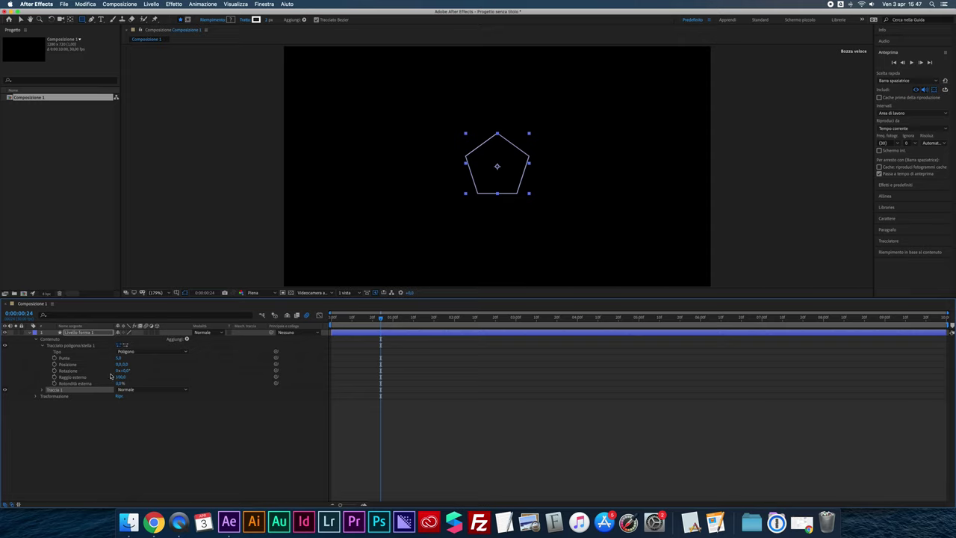
pyautogui.click(86, 346)
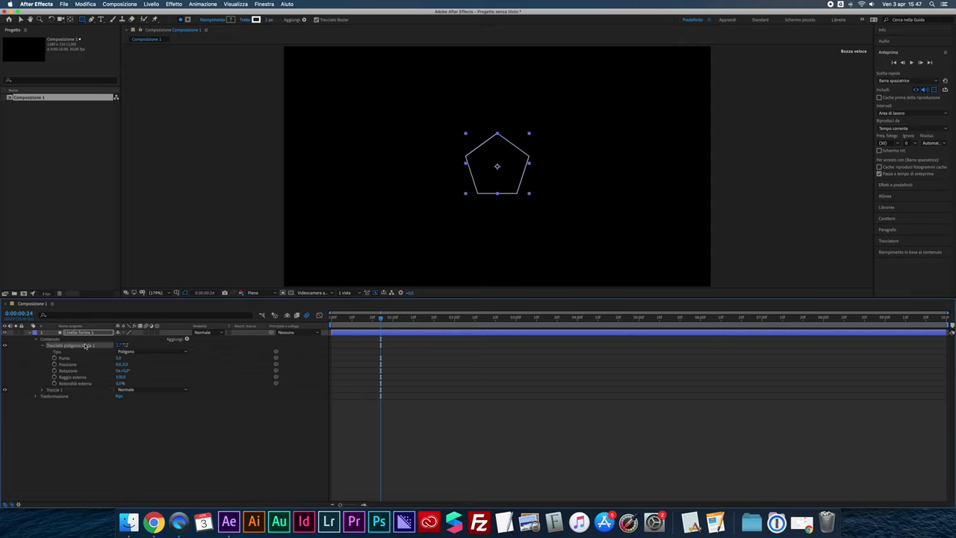
pyautogui.click(187, 340)
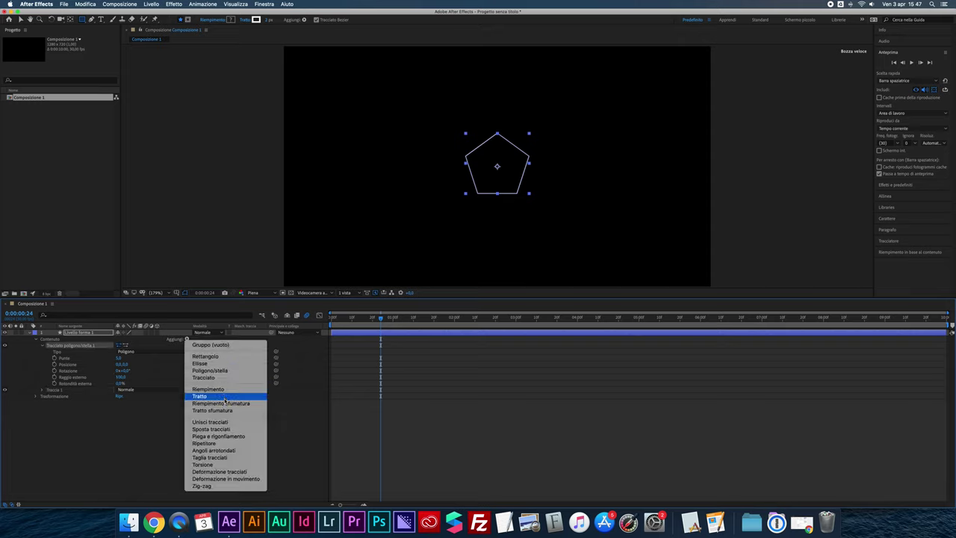
pyautogui.click(224, 443)
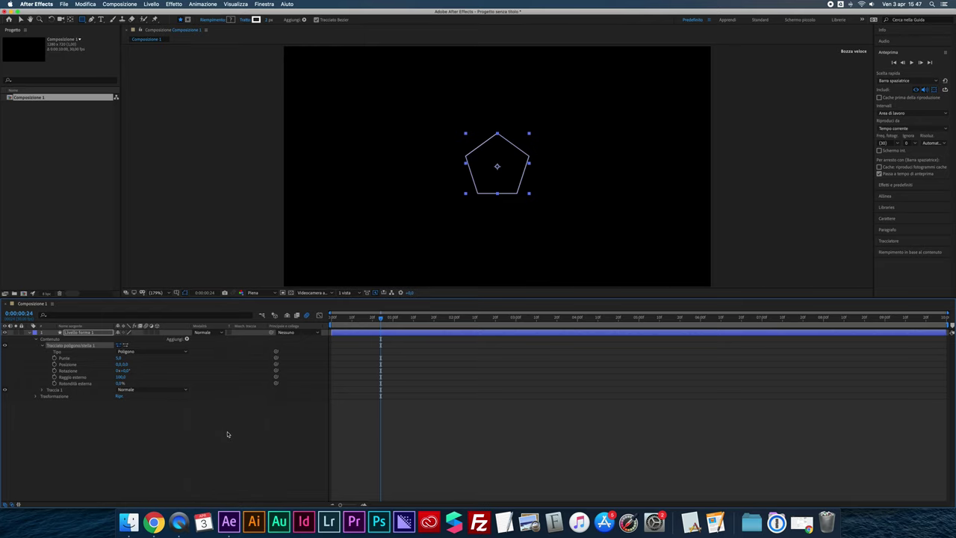
pyautogui.click(42, 397)
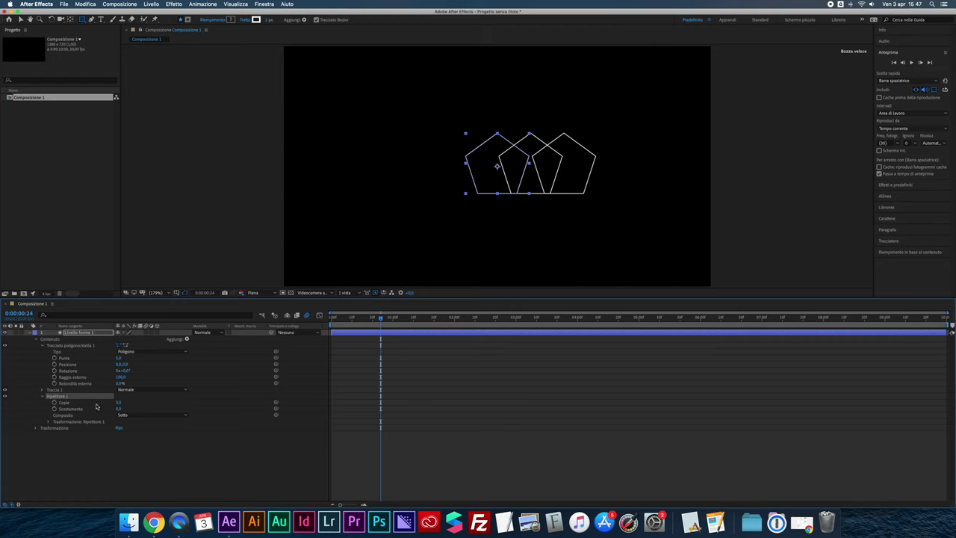
# Step: Set Ripetitore 1 to 8 copies, transform Posizione 0, and Rotazione 45° (360/8)
pyautogui.click(117, 404)
pyautogui.write('8')
pyautogui.press('Return')
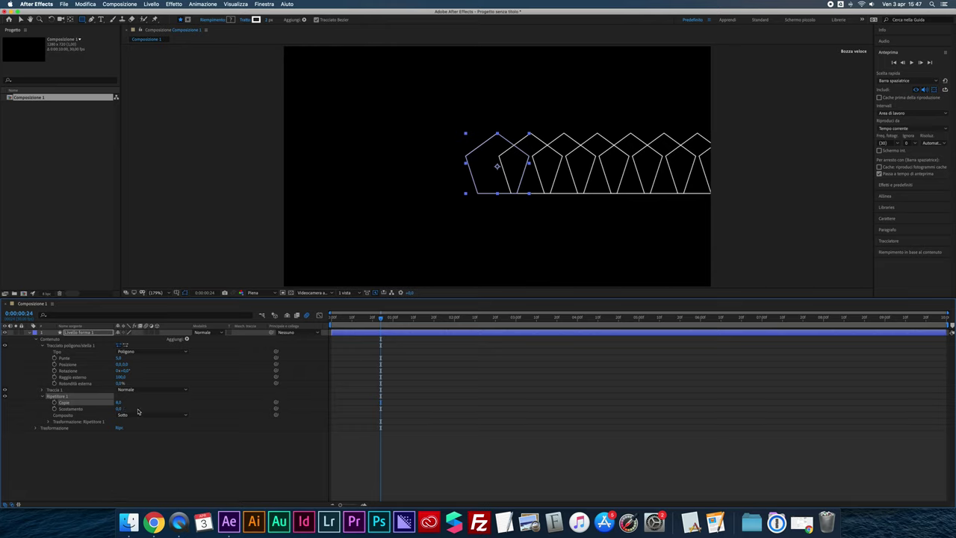
pyautogui.click(48, 423)
pyautogui.click(120, 434)
pyautogui.write('00')
pyautogui.press('Return')
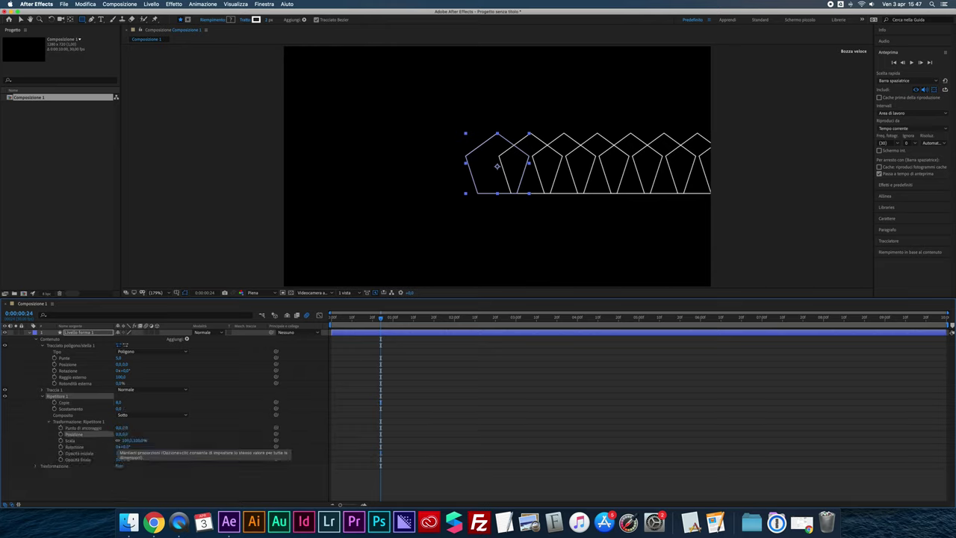
pyautogui.click(127, 447)
pyautogui.write('360/8')
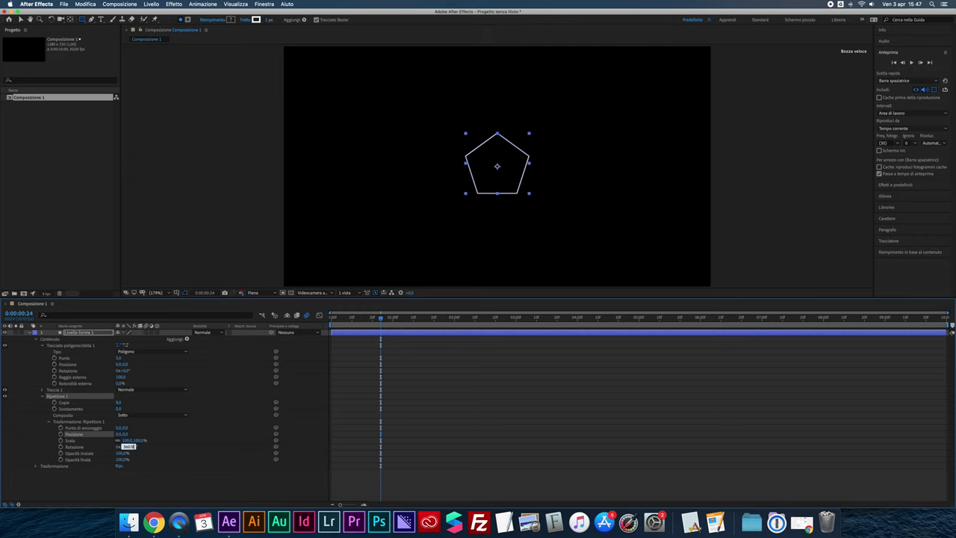
pyautogui.press('Return')
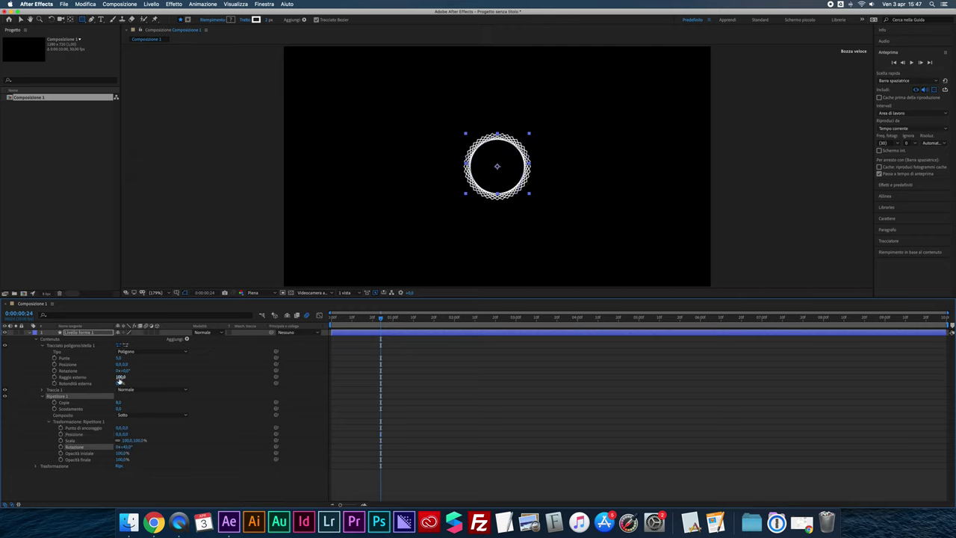
# Step: Shrink the pentagon's Raggio esterno to 27 and offset its Posizione to 0,-95 at frame 10
pyautogui.moveTo(119, 377); pyautogui.dragTo(103, 376)
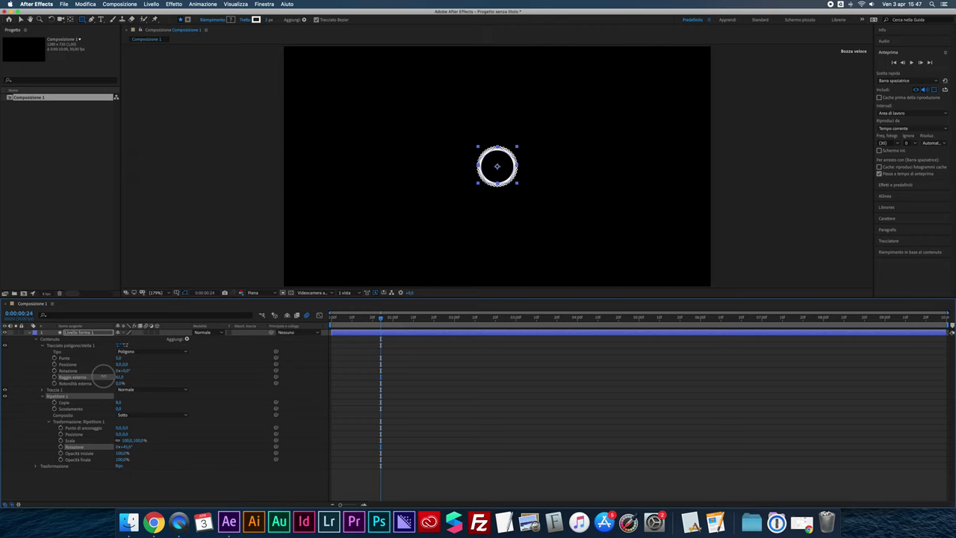
pyautogui.moveTo(104, 375); pyautogui.dragTo(94, 375)
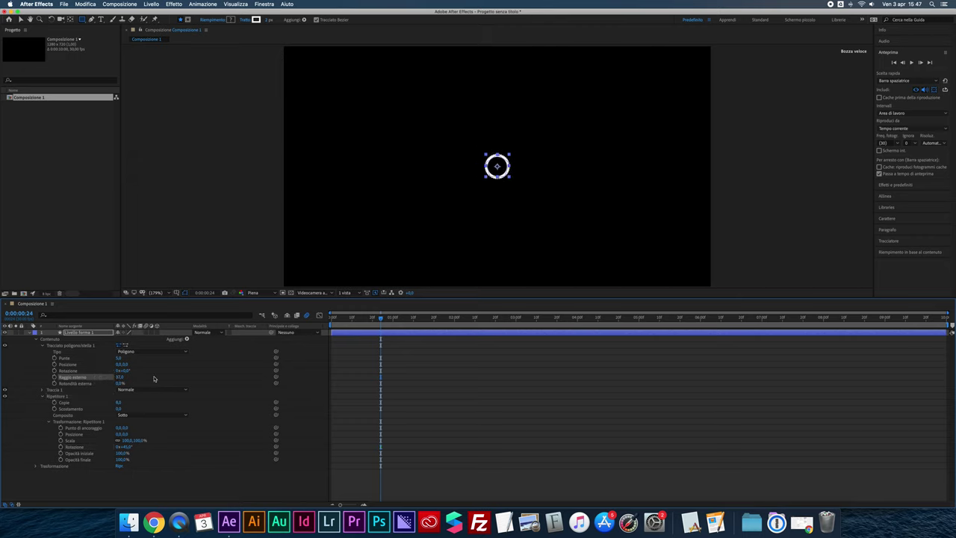
pyautogui.moveTo(126, 365)
pyautogui.mouseDown()
pyautogui.moveTo(157, 366)
pyautogui.moveTo(85, 371)
pyautogui.mouseUp()
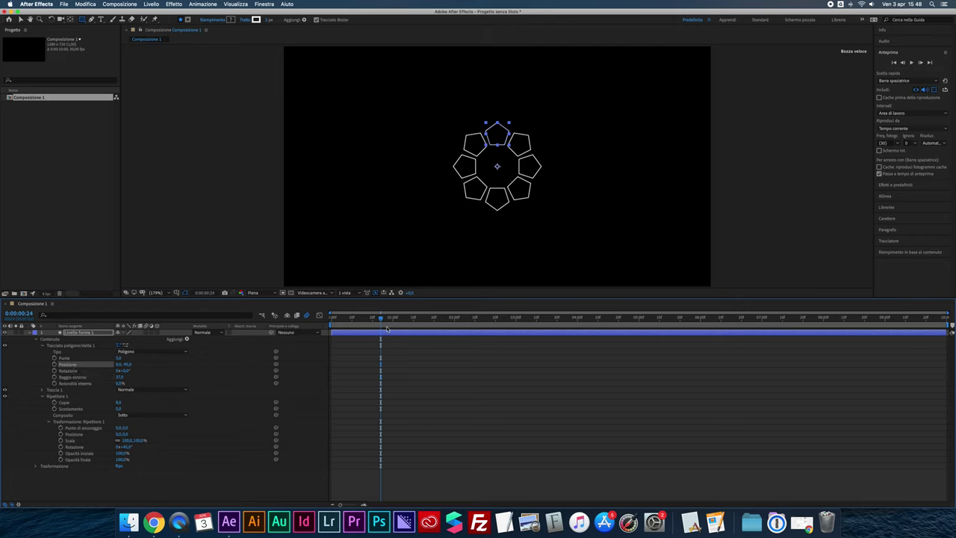
pyautogui.moveTo(381, 319); pyautogui.dragTo(352, 321)
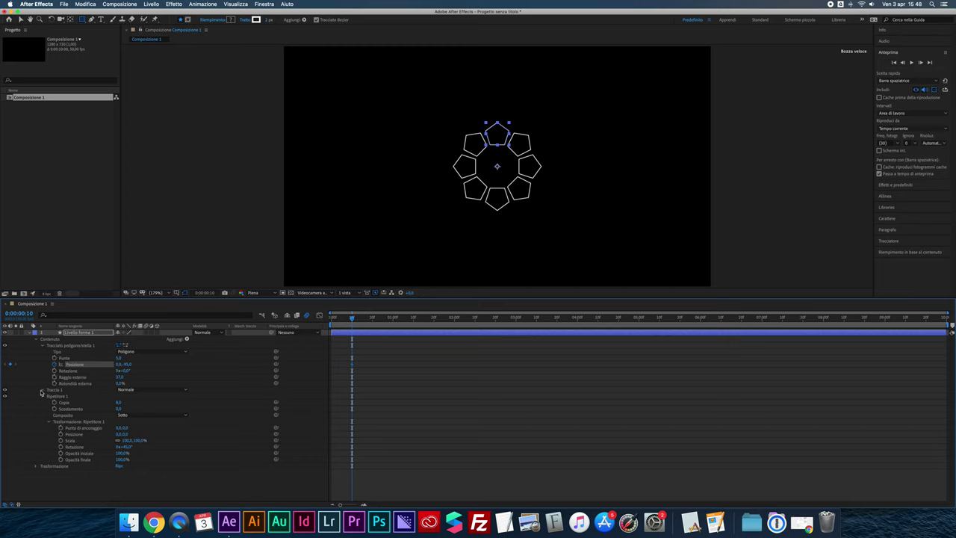
# Step: Keyframe the Traccia 1 Opacità at 0% on frame 10, then move to frame 20
pyautogui.click(42, 391)
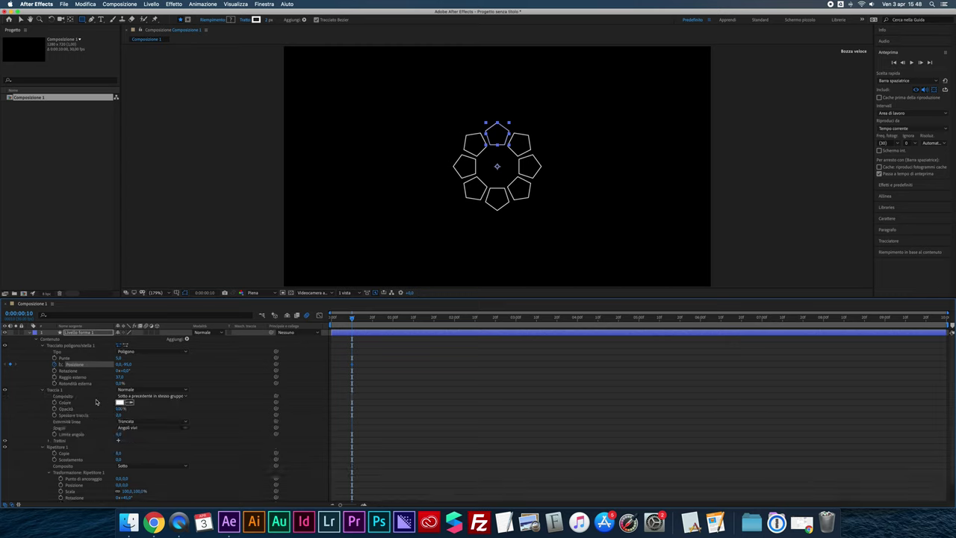
pyautogui.click(54, 408)
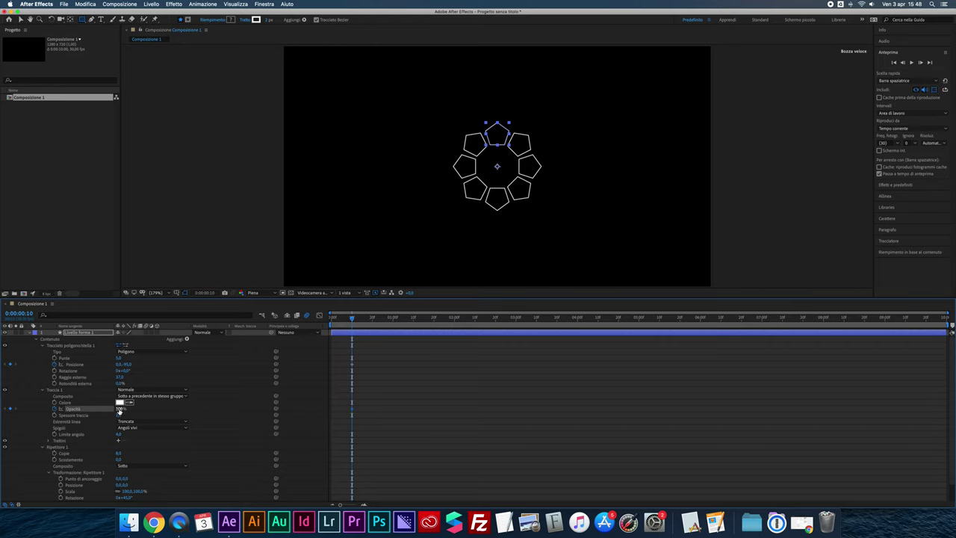
pyautogui.moveTo(118, 410); pyautogui.dragTo(44, 410)
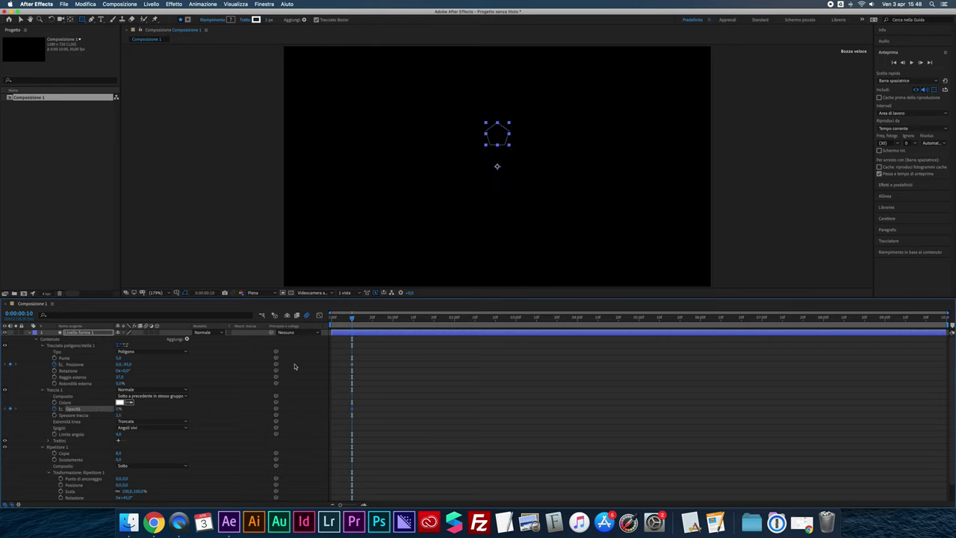
pyautogui.moveTo(351, 319); pyautogui.dragTo(372, 325)
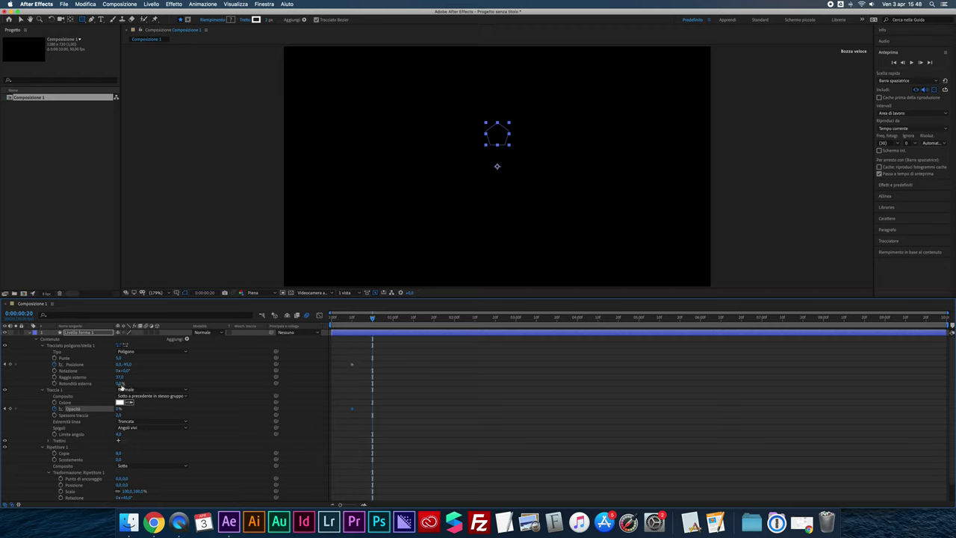
pyautogui.click(121, 409)
# Step: At frame 20, set stroke Opacità to 100% and pull polygon Posizione inward toward -16
pyautogui.moveTo(121, 408); pyautogui.dragTo(198, 407)
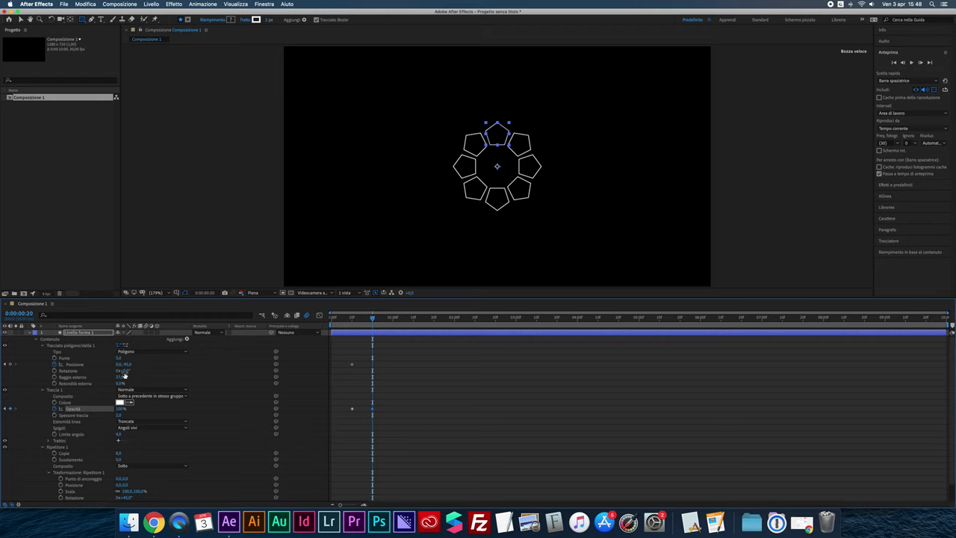
pyautogui.moveTo(125, 364); pyautogui.dragTo(156, 364)
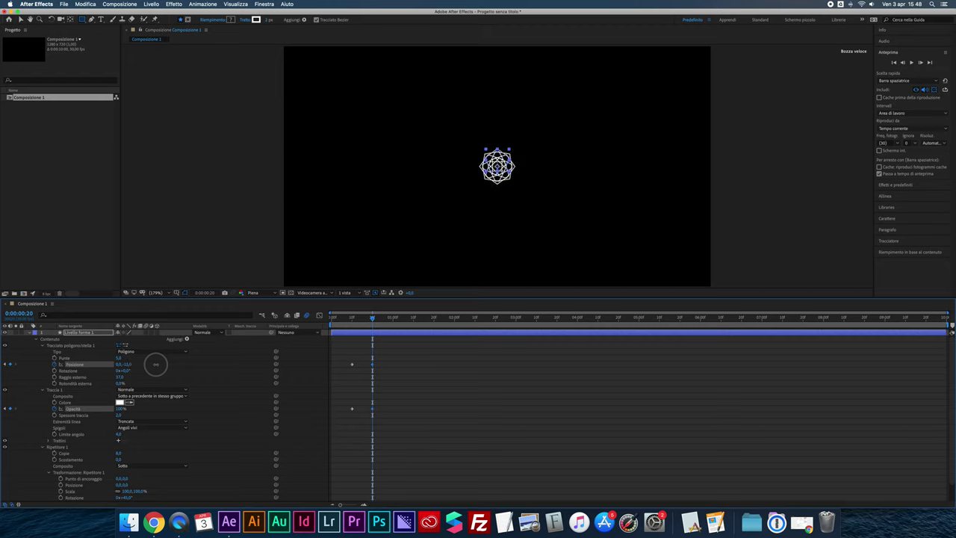
pyautogui.moveTo(156, 364); pyautogui.dragTo(157, 363)
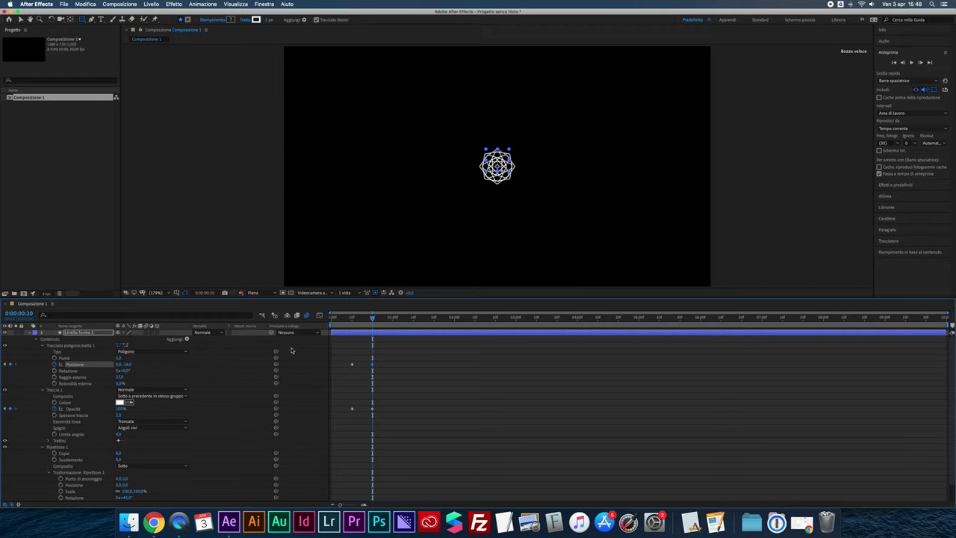
pyautogui.moveTo(378, 319); pyautogui.dragTo(452, 325)
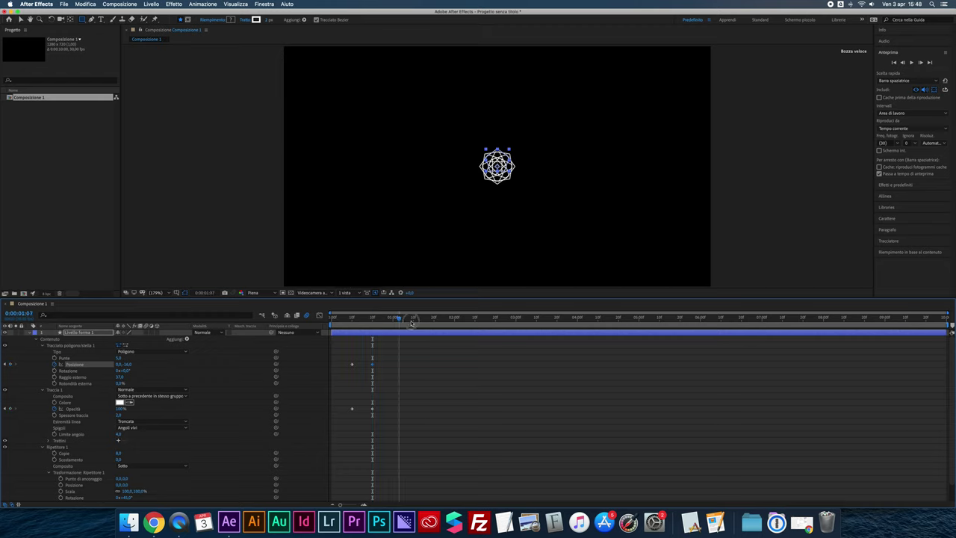
# Step: At 0:00:02:00, push polygon Posizione past the frame edges and fade stroke Opacità to 0%
pyautogui.moveTo(128, 369)
pyautogui.mouseDown()
pyautogui.moveTo(111, 371)
pyautogui.moveTo(274, 360)
pyautogui.mouseUp()
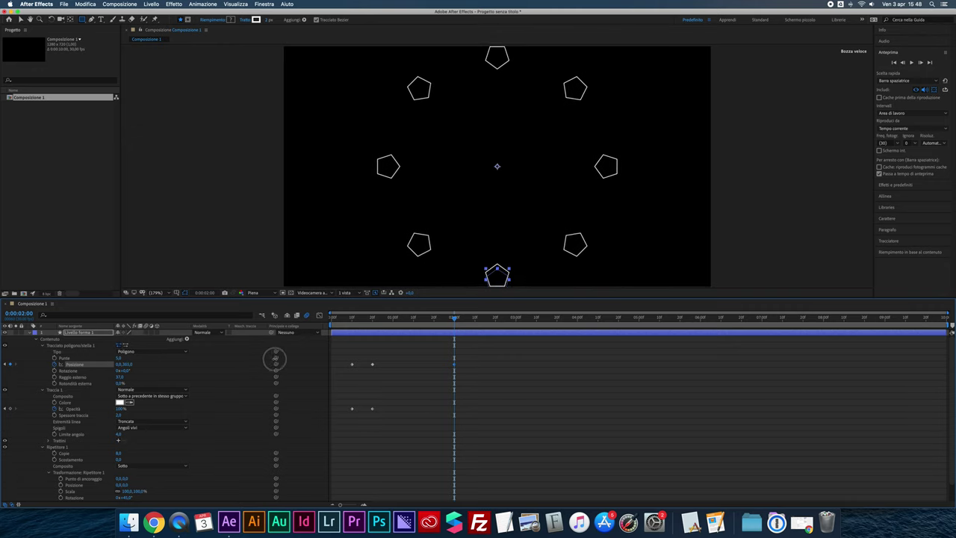
pyautogui.moveTo(274, 360)
pyautogui.mouseDown()
pyautogui.moveTo(454, 381)
pyautogui.moveTo(353, 380)
pyautogui.moveTo(377, 380)
pyautogui.mouseUp()
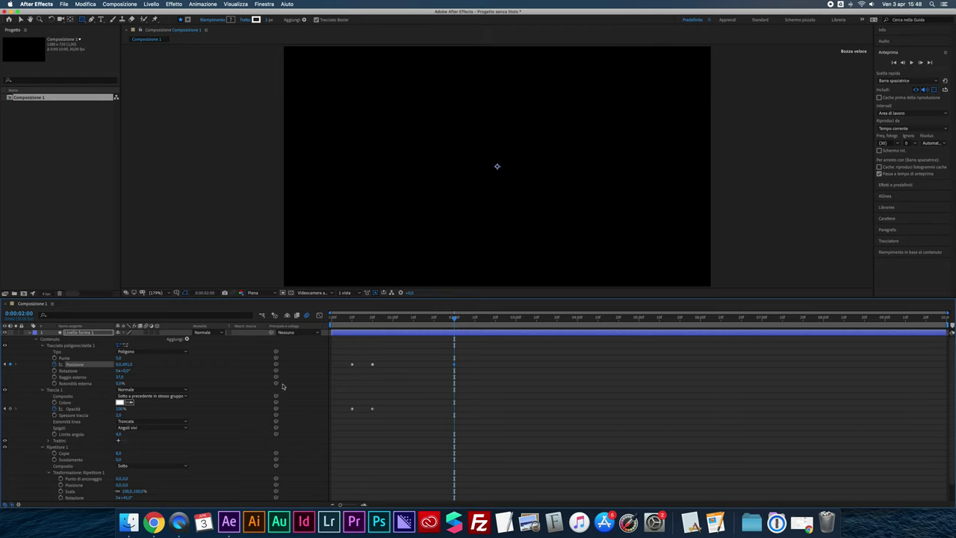
pyautogui.moveTo(119, 409); pyautogui.dragTo(72, 409)
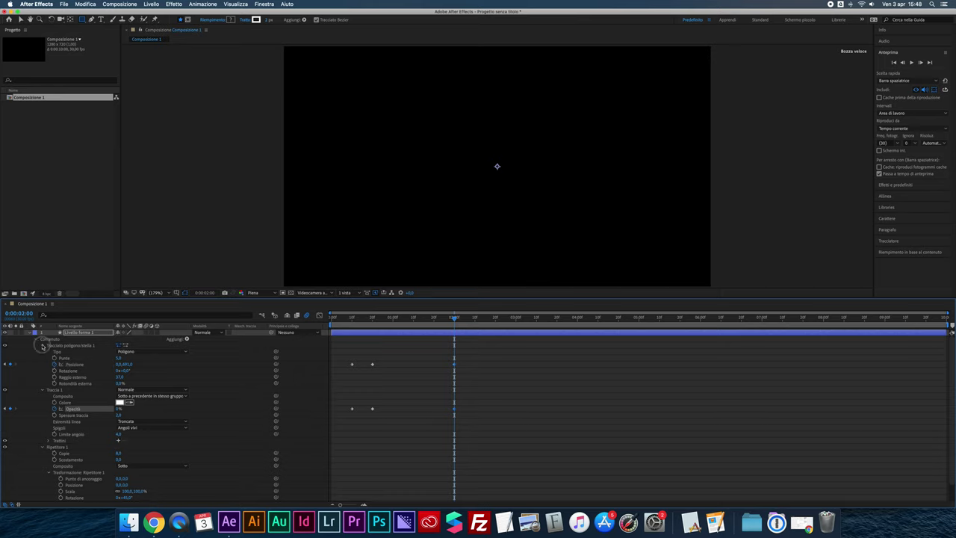
pyautogui.click(43, 345)
pyautogui.moveTo(361, 322); pyautogui.dragTo(321, 326)
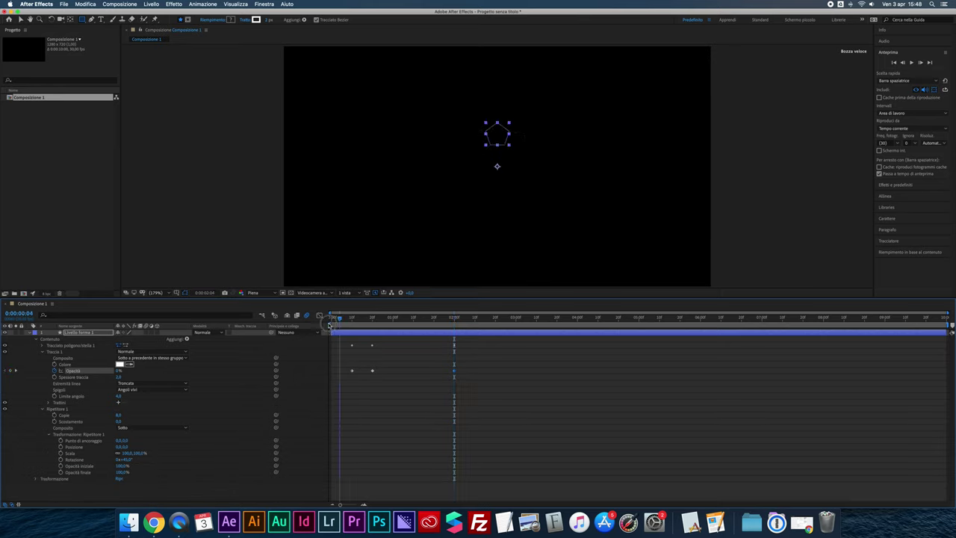
# Step: Preview the burst, then add Ripetitore 2 after Ripetitore 1 in the contents
pyautogui.press('space')
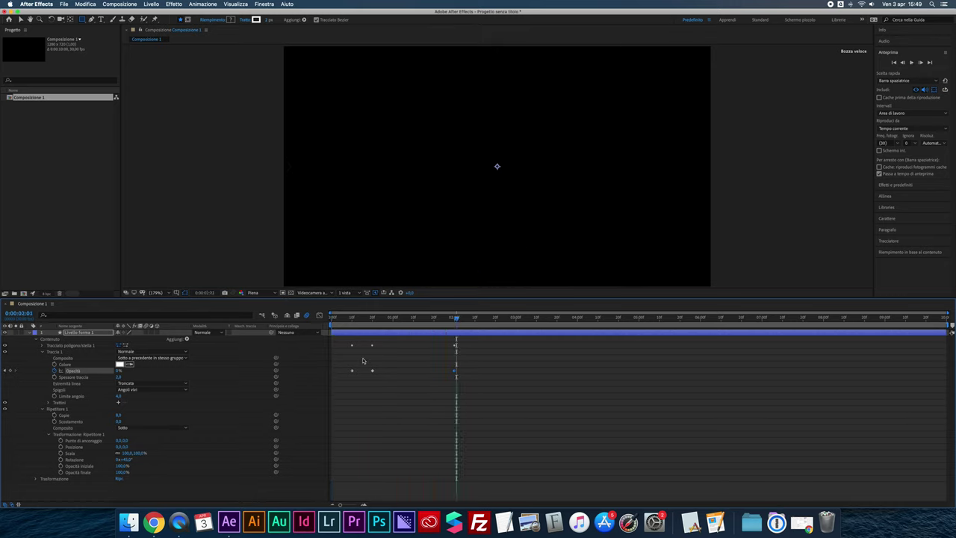
pyautogui.click(43, 353)
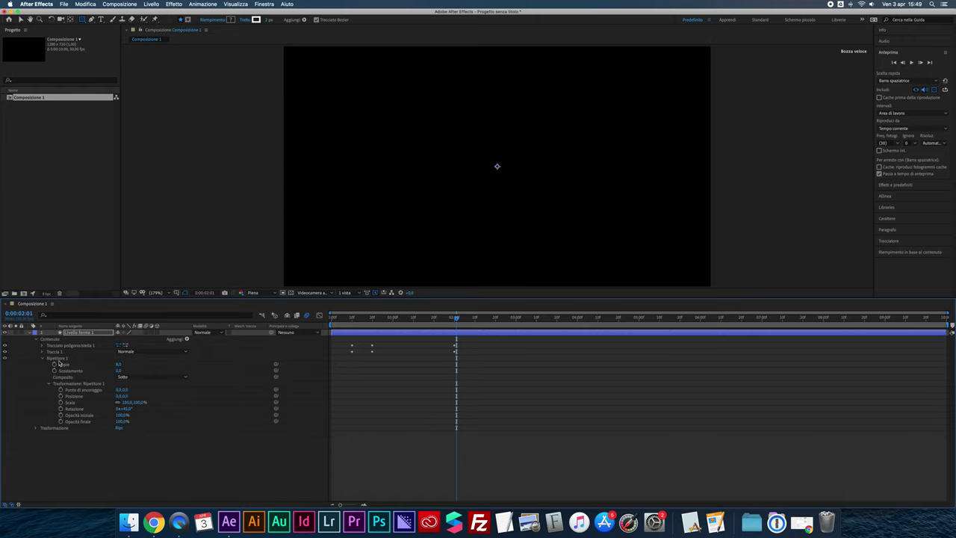
pyautogui.click(42, 359)
pyautogui.click(54, 358)
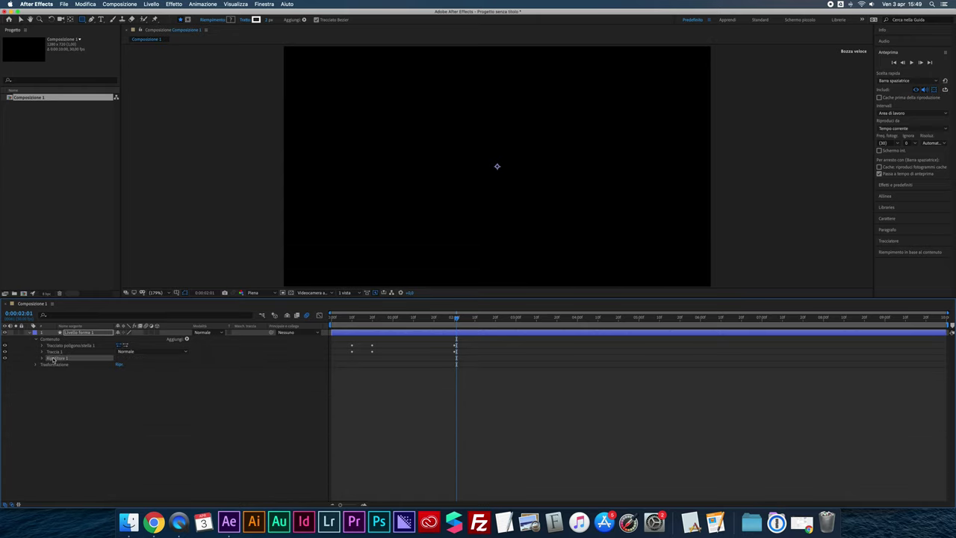
pyautogui.click(187, 340)
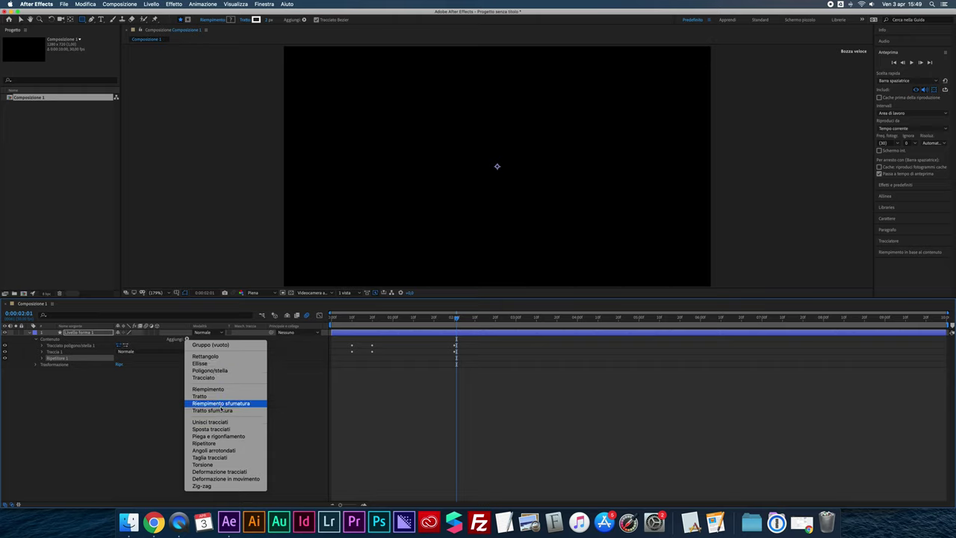
pyautogui.click(221, 444)
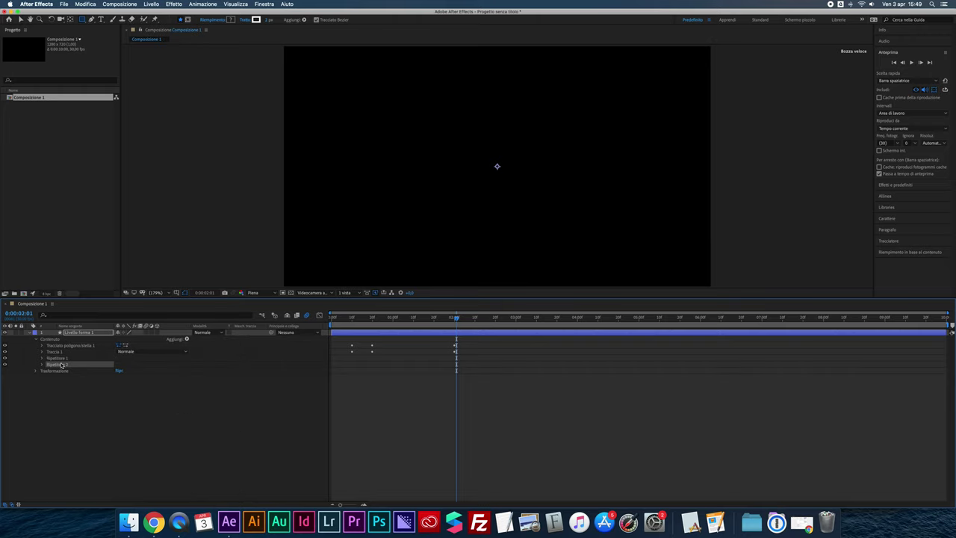
# Step: Set Ripetitore 2's transform Posizione to 0,0 and raise its copies to 3
pyautogui.moveTo(457, 319); pyautogui.dragTo(396, 327)
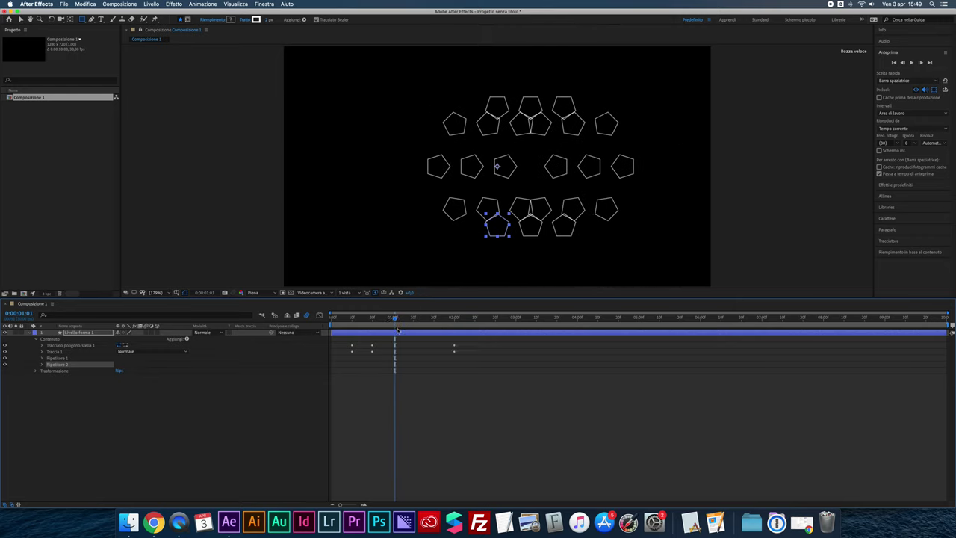
pyautogui.click(42, 364)
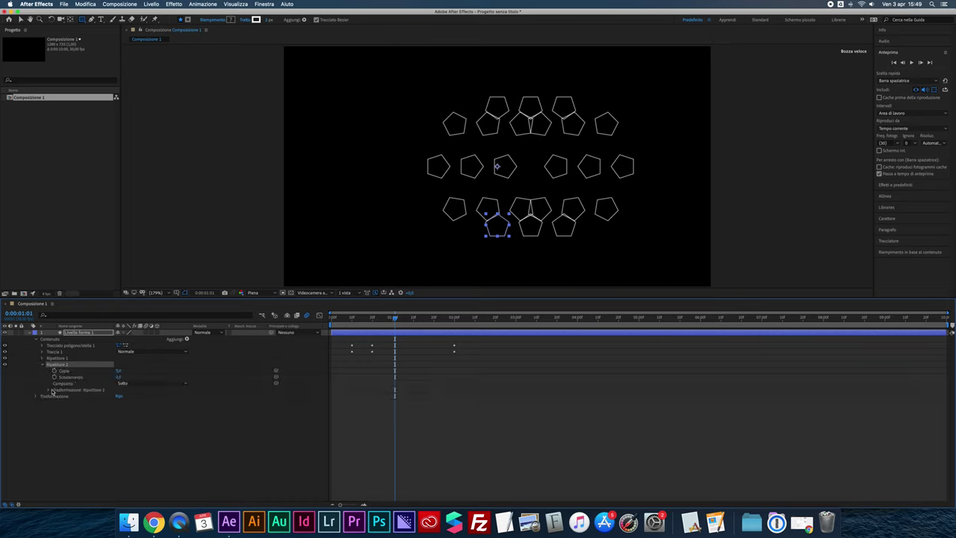
pyautogui.click(48, 390)
pyautogui.moveTo(119, 402); pyautogui.dragTo(100, 403)
pyautogui.click(121, 402)
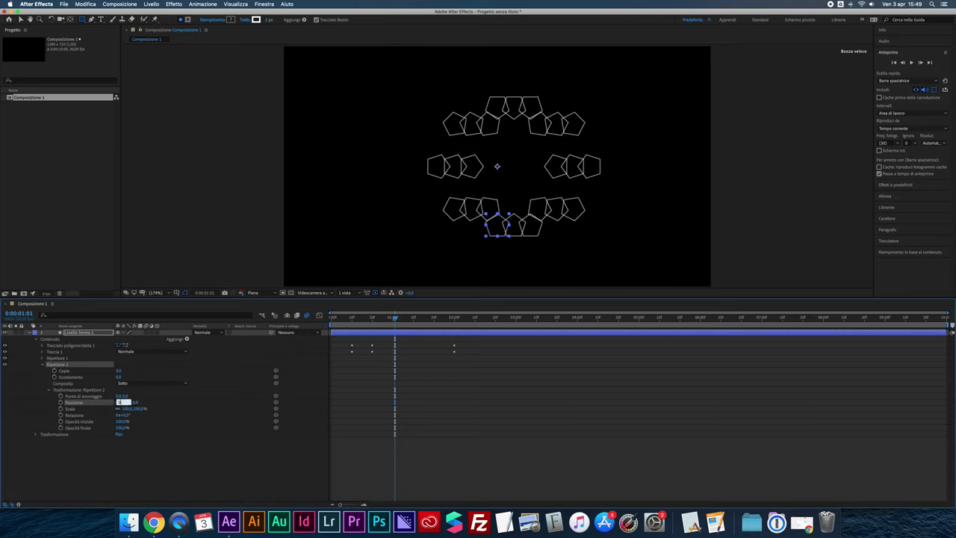
pyautogui.write('0')
pyautogui.press('Return')
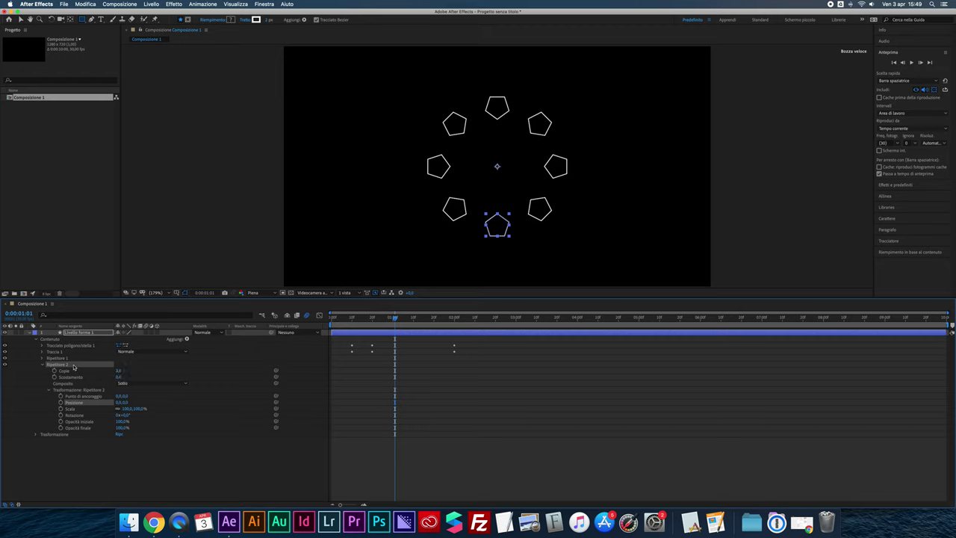
pyautogui.moveTo(120, 371)
pyautogui.mouseDown()
pyautogui.moveTo(159, 369)
pyautogui.moveTo(117, 374)
pyautogui.mouseUp()
# Step: Set Repeater 2 to 13 copies at about 79% scale, checking the spokes at several moments
pyautogui.moveTo(124, 409); pyautogui.dragTo(109, 409)
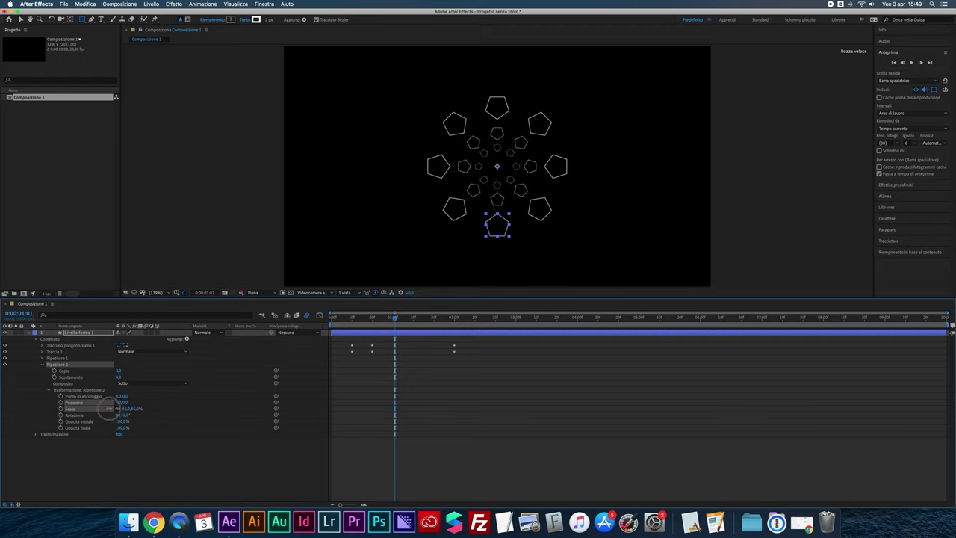
pyautogui.click(118, 370)
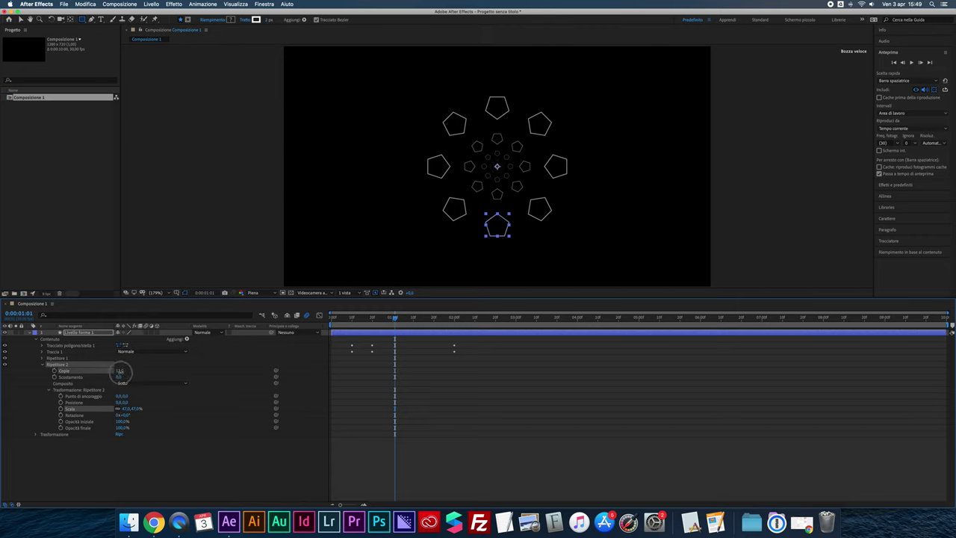
pyautogui.moveTo(124, 409); pyautogui.dragTo(136, 406)
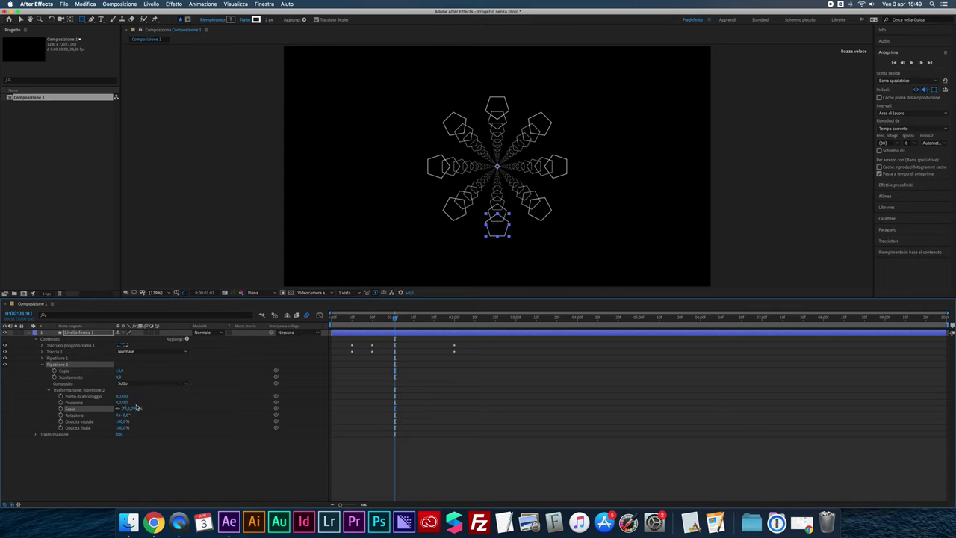
pyautogui.moveTo(396, 321)
pyautogui.mouseDown()
pyautogui.moveTo(405, 323)
pyautogui.moveTo(339, 363)
pyautogui.mouseUp()
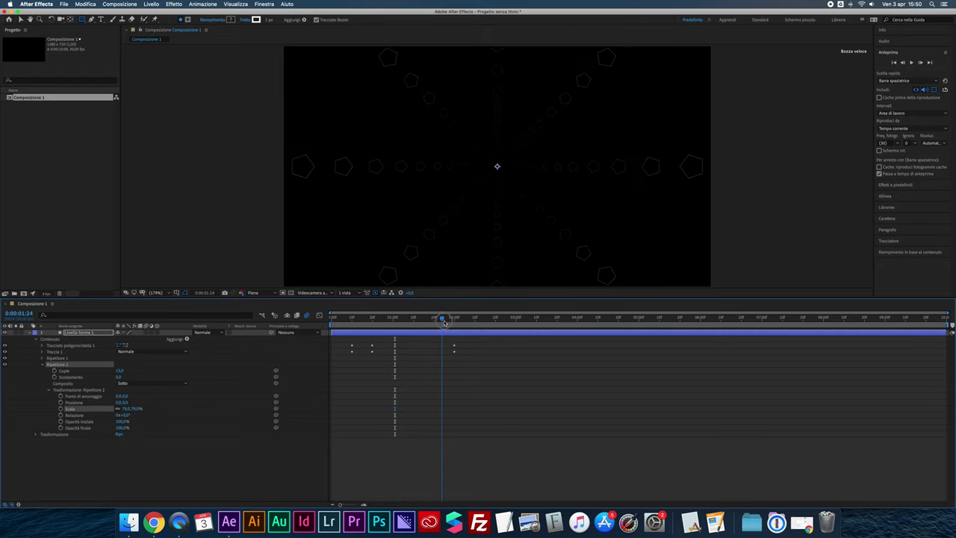
# Step: Deselect the layer, preview the burst, and end the work area at about 2 seconds
pyautogui.click(350, 462)
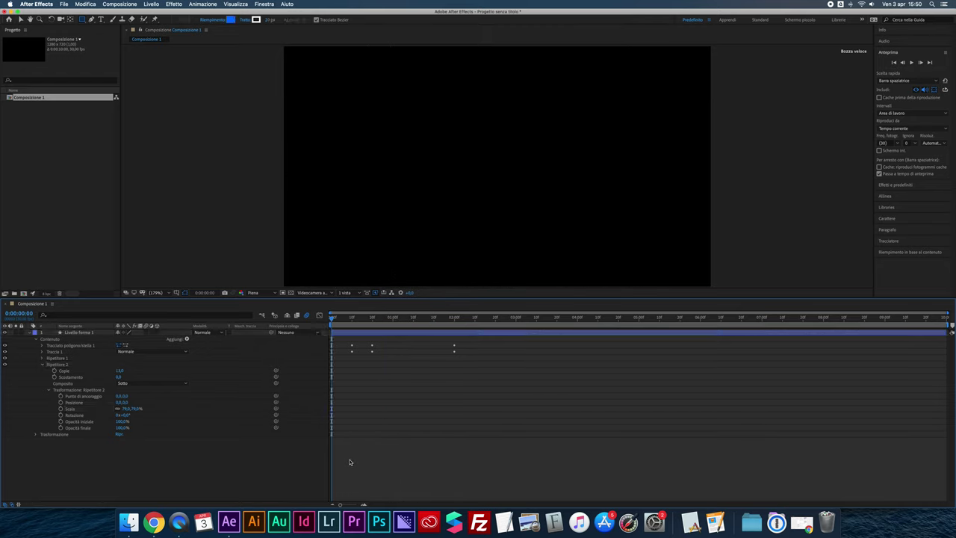
pyautogui.press('space')
pyautogui.press('space')
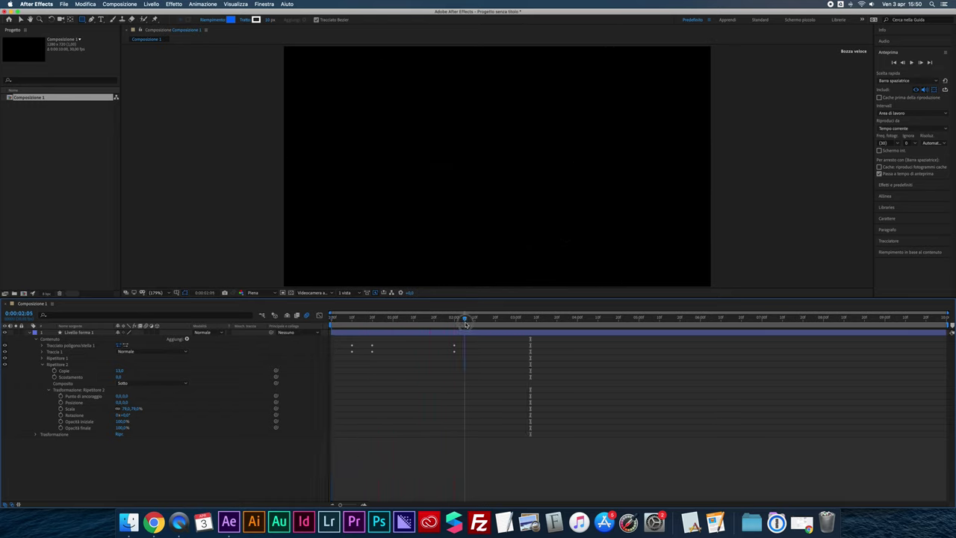
pyautogui.press('n')
pyautogui.press('space')
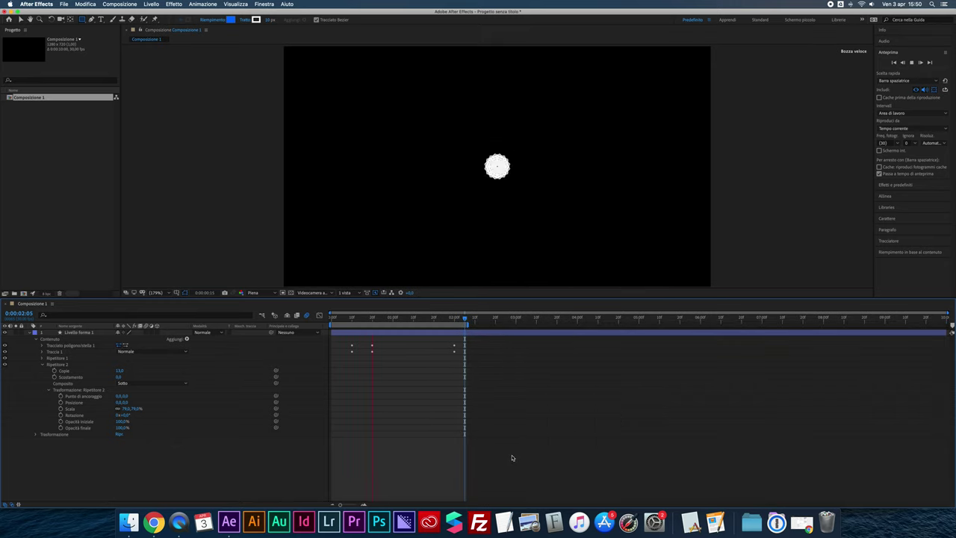